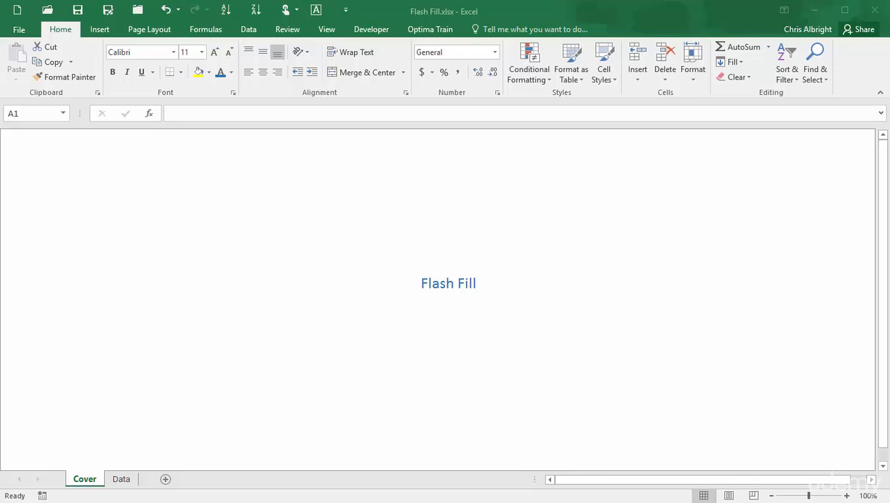
On the Data sheet, enter the first person's first name in C6 and Flash Fill the first names through C15
left_click(120, 481)
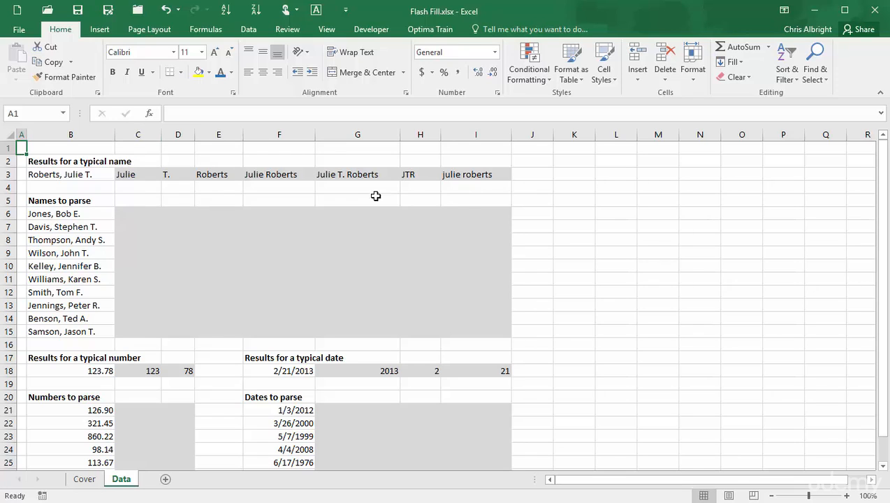
left_click(140, 212)
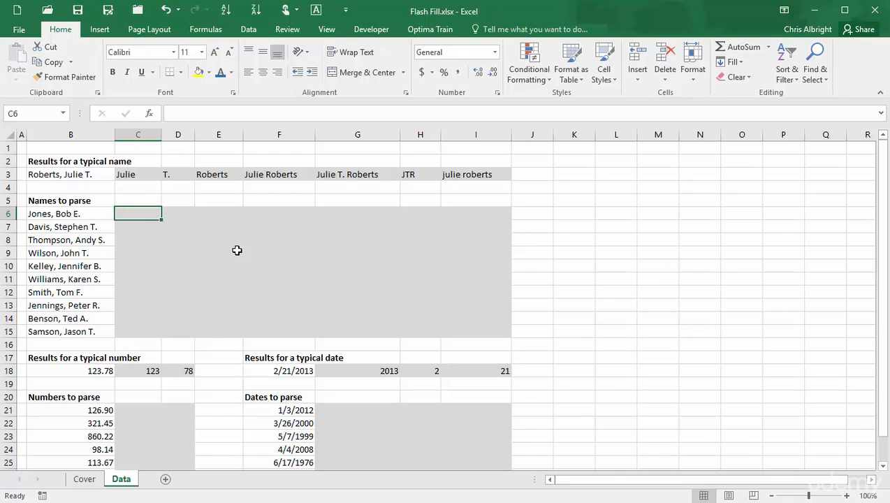
type("Bob")
key("Return")
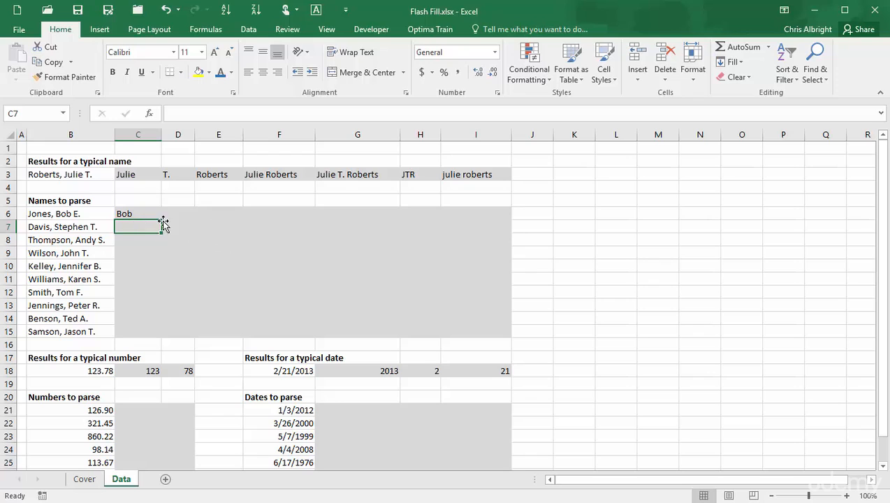
left_click(733, 62)
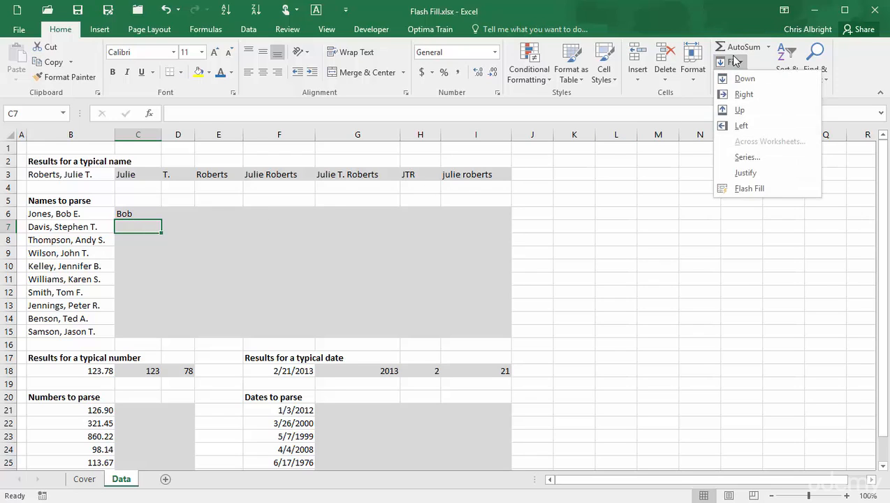
left_click(733, 187)
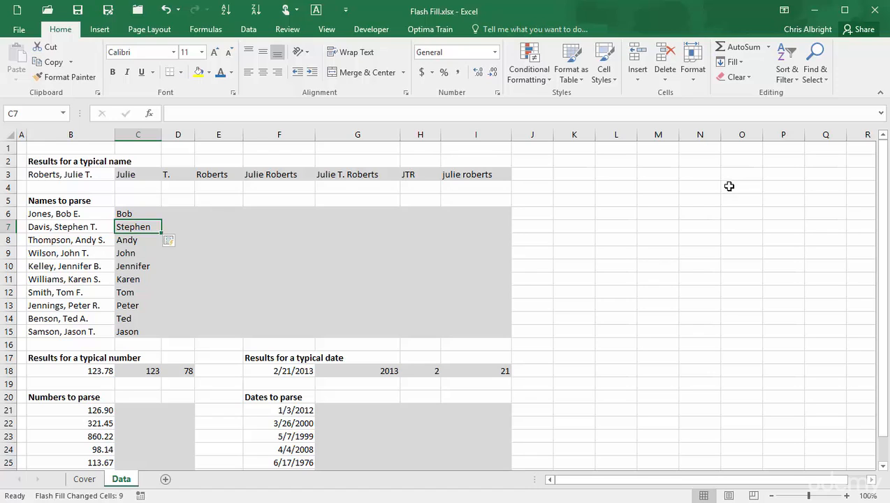
left_click(179, 244)
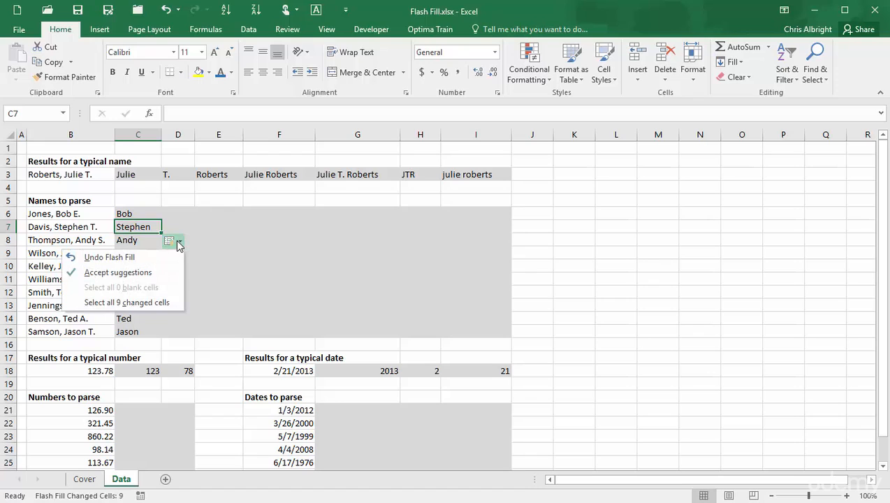
left_click(179, 244)
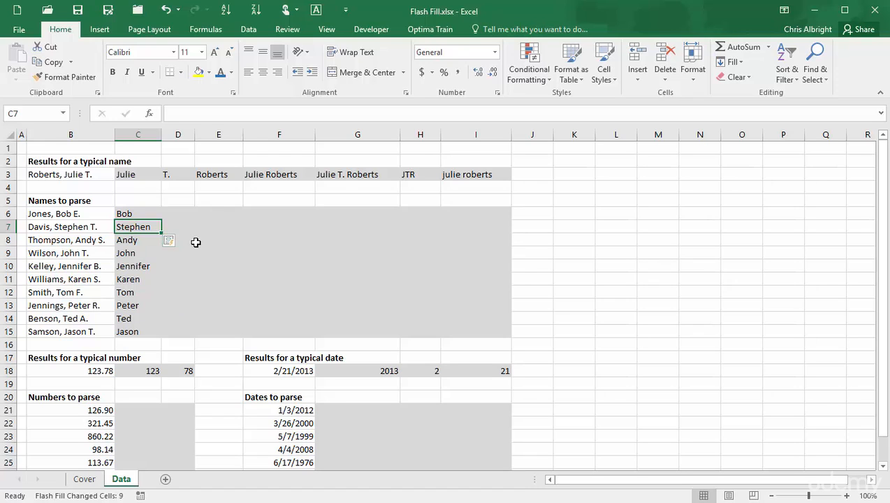
Enter the middle initials E. in D6 and T. in D7, accepting the Flash Fill suggestions for the remaining names
left_click(169, 214)
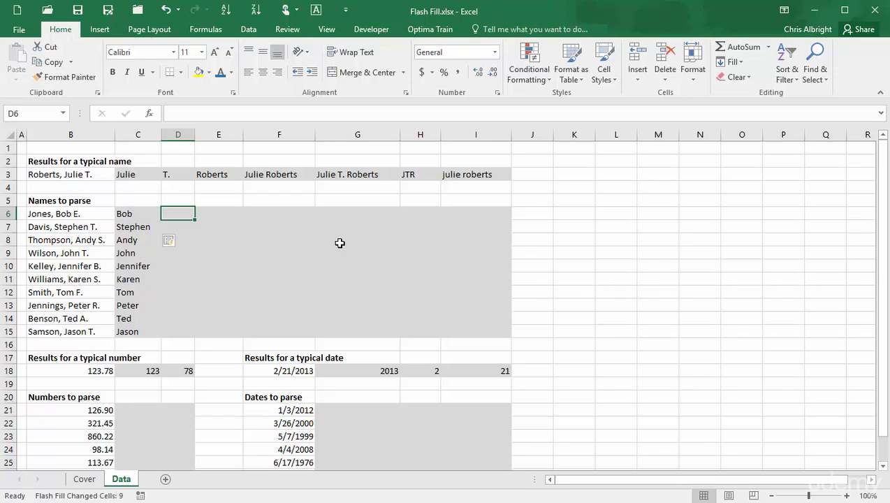
type("E.")
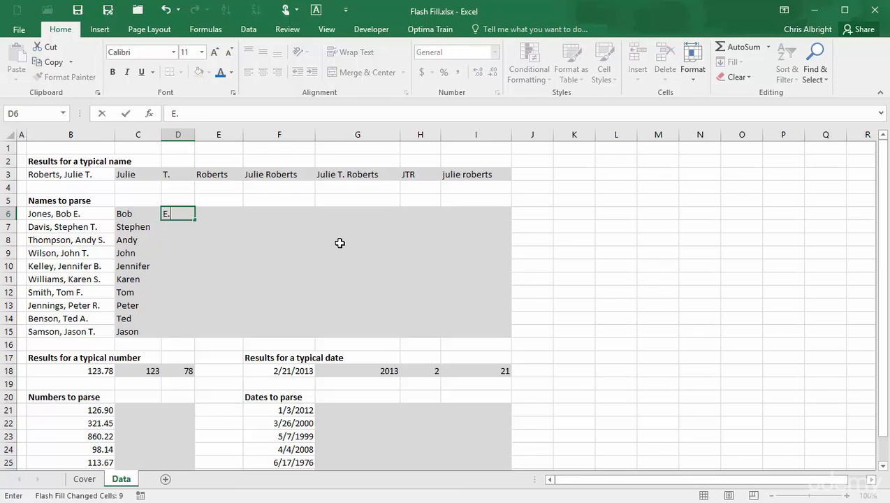
key("Return")
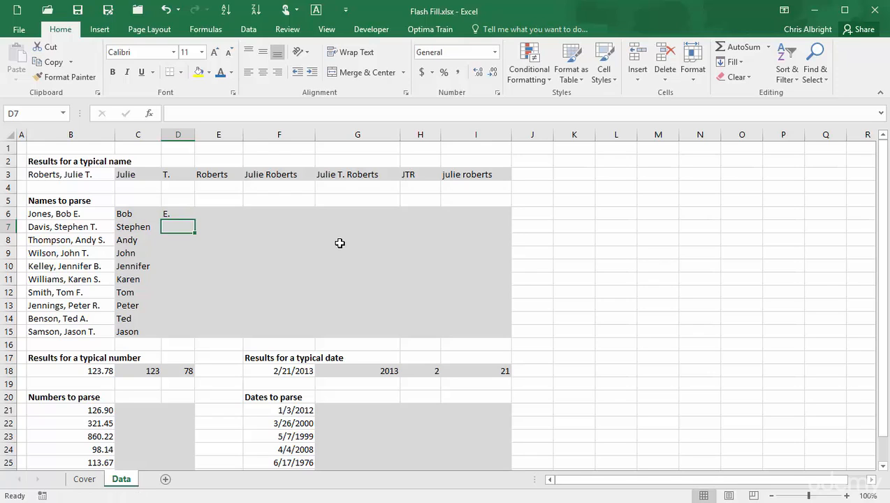
type("T.")
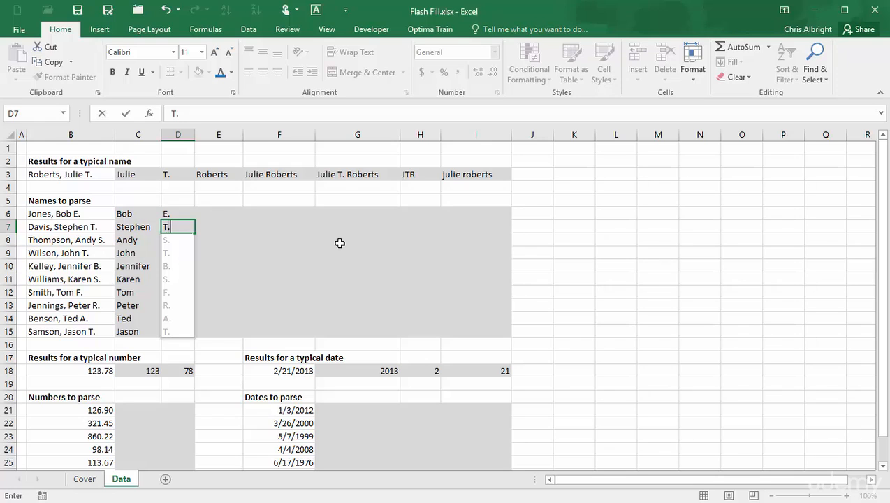
key("Return")
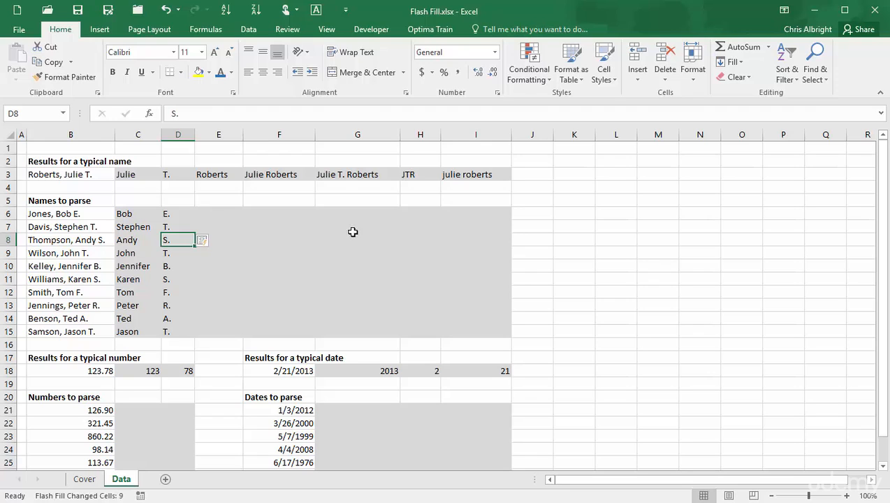
Enter the first person's last name in E6 and Flash Fill the last names through E15
left_click(211, 213)
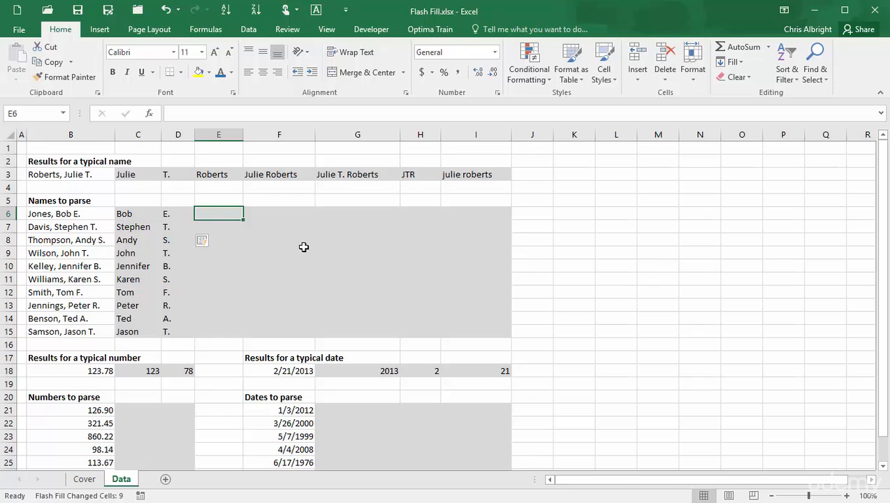
type("Jones")
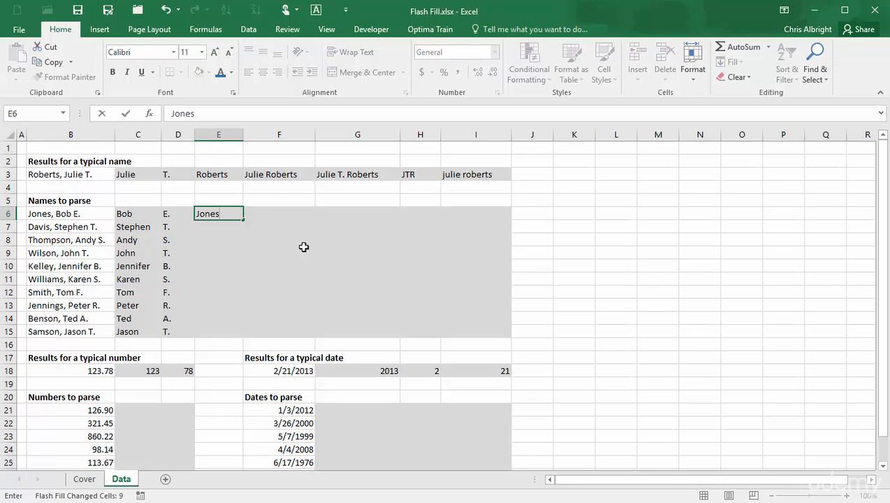
key("Return")
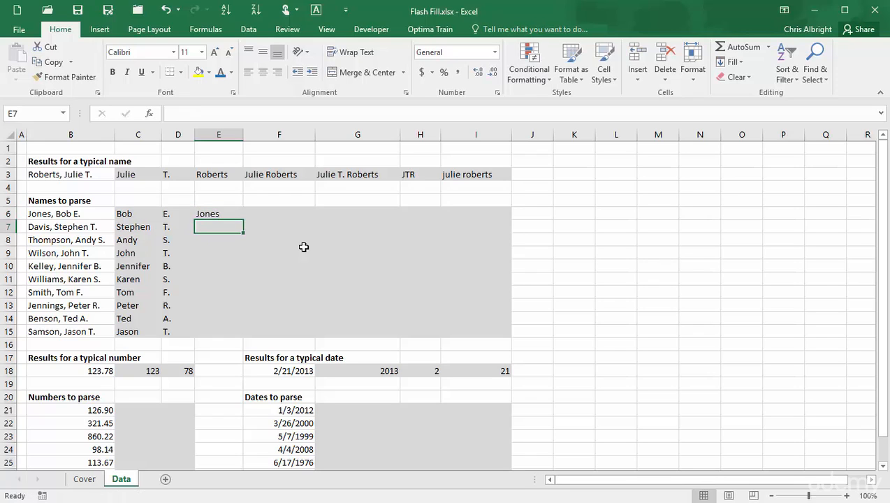
left_click_drag(210, 213, 203, 330)
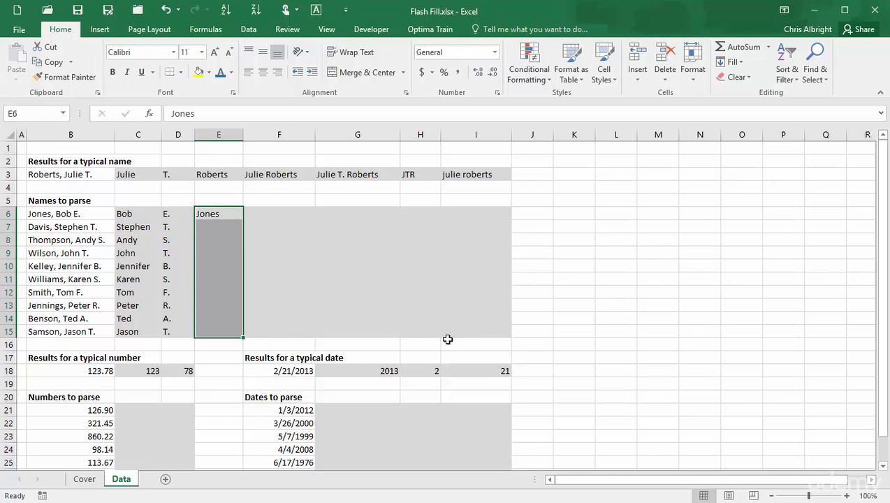
key("ctrl+e")
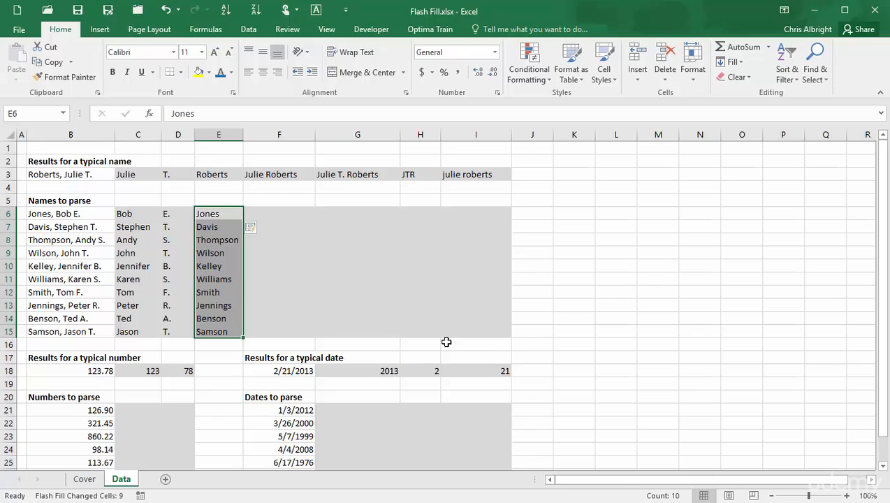
Enter the first person's name as first name plus last name in F6 and Flash Fill F6:F15
left_click(265, 211)
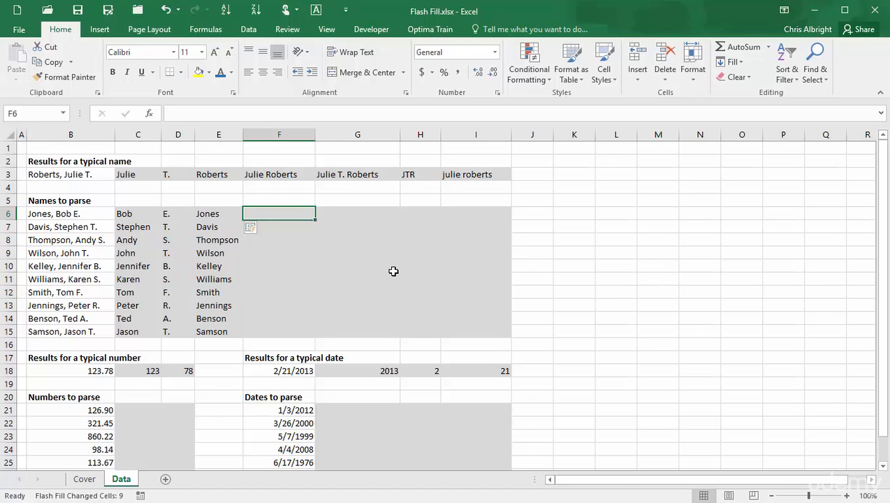
type("Bob Jones")
key("ctrl+Return")
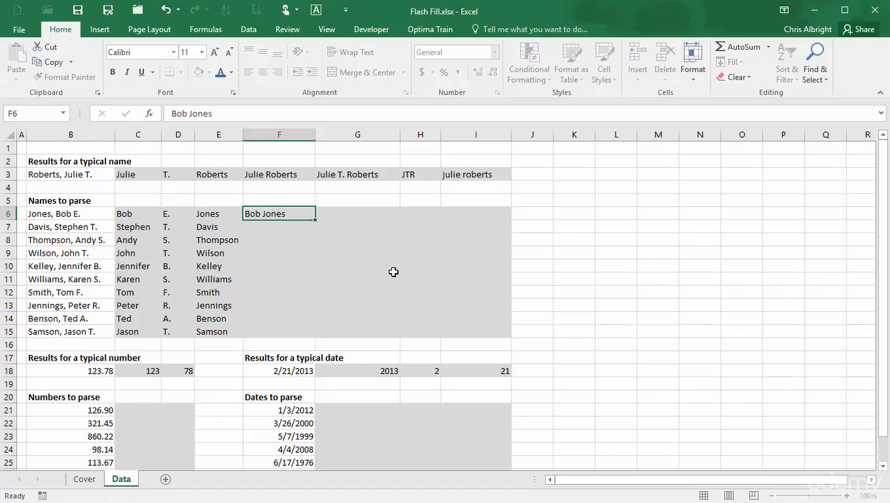
left_click_drag(273, 214, 286, 330)
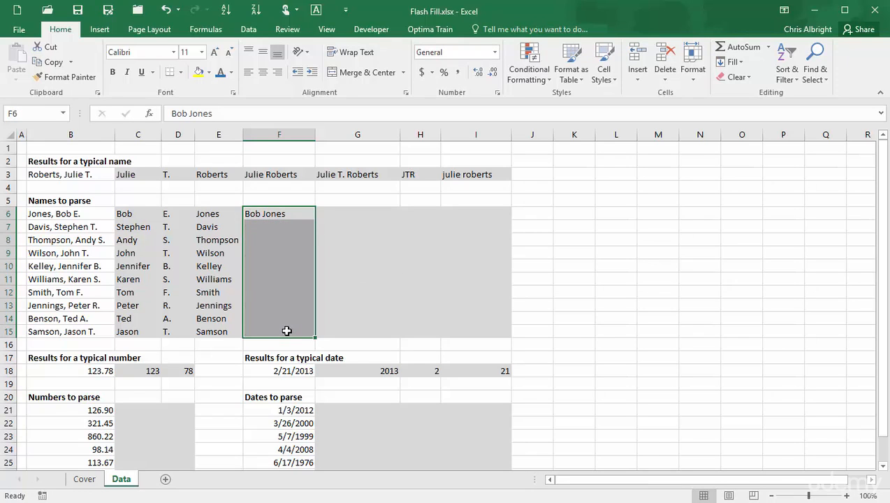
key("ctrl+e")
Enter the first person's full name with first name, middle initial and last name in G6 and Flash Fill G6:G15
left_click(340, 214)
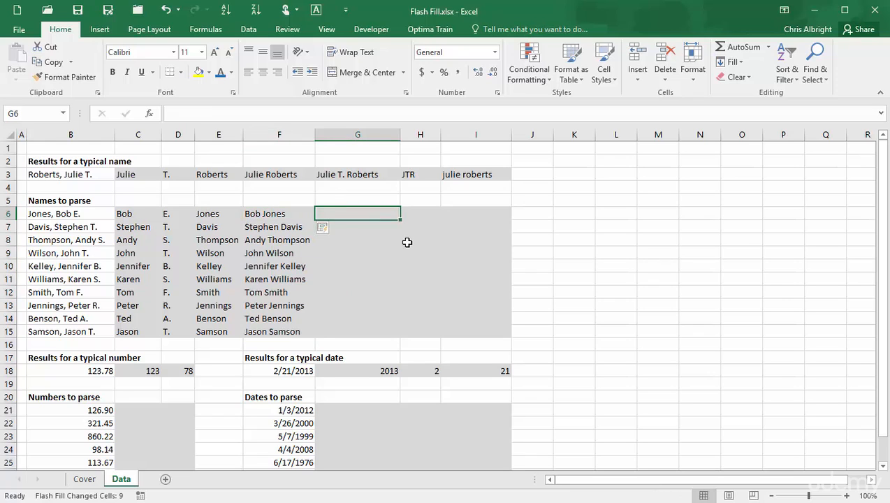
type("Bob")
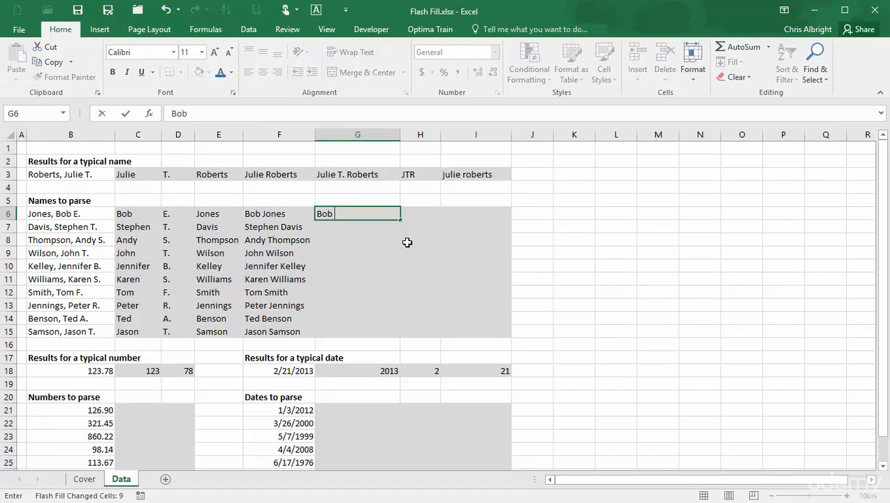
type(" E. Jones")
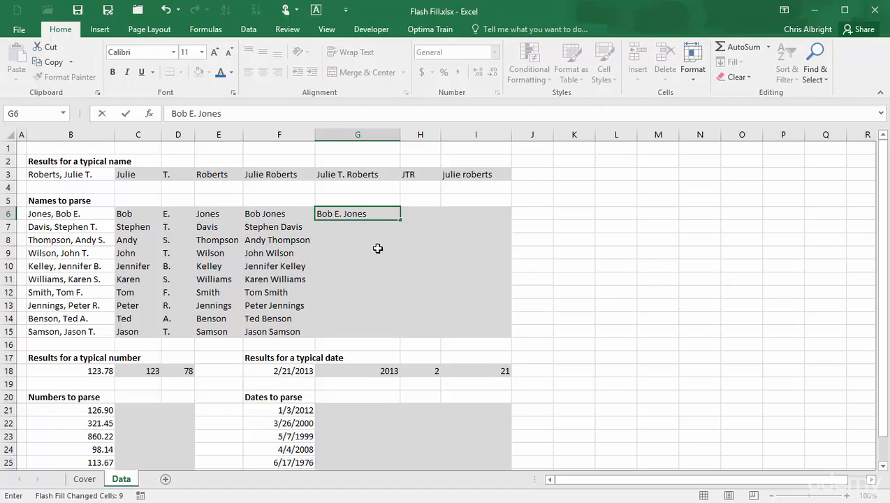
left_click(377, 250)
left_click_drag(367, 212, 353, 332)
key("ctrl+e")
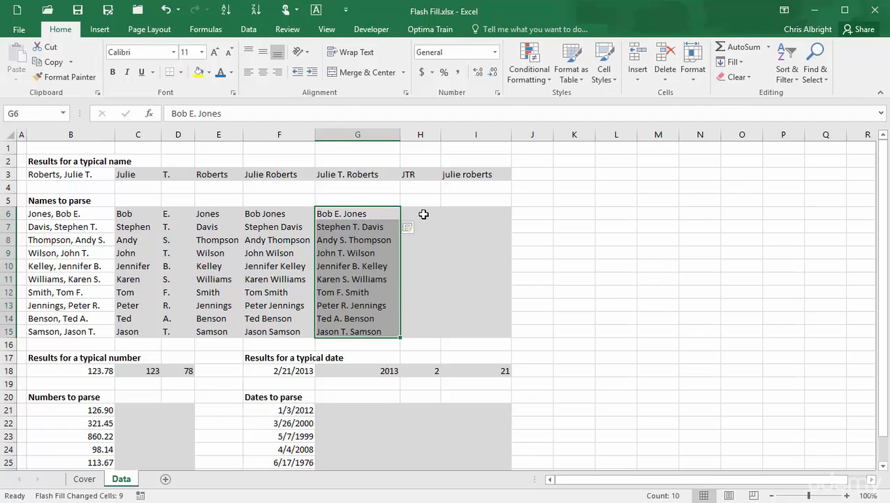
Enter the initials BEJ in H6 and Flash Fill everyone's initials through H15
left_click(420, 216)
type("BE")
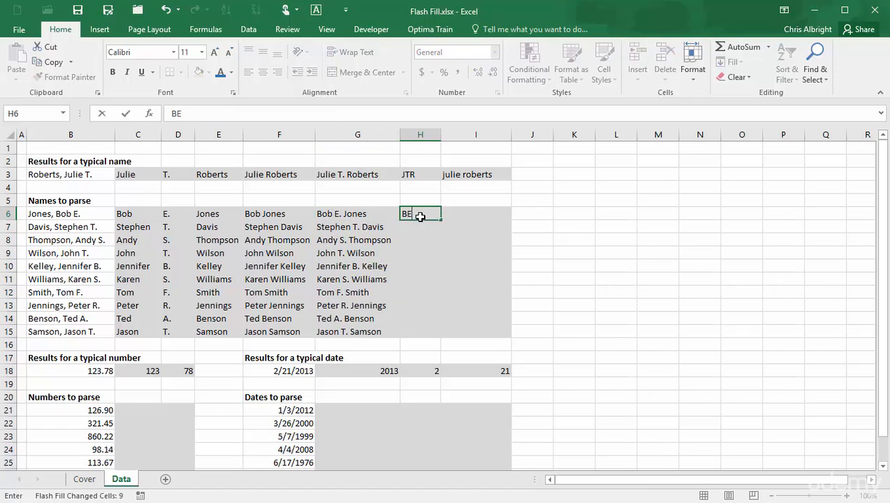
type("J")
left_click(432, 280)
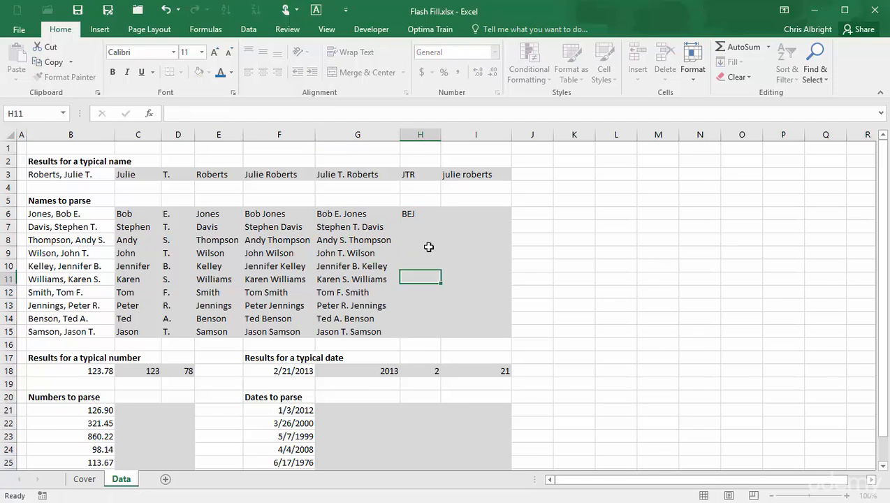
left_click_drag(418, 206, 409, 328)
key("ctrl+e")
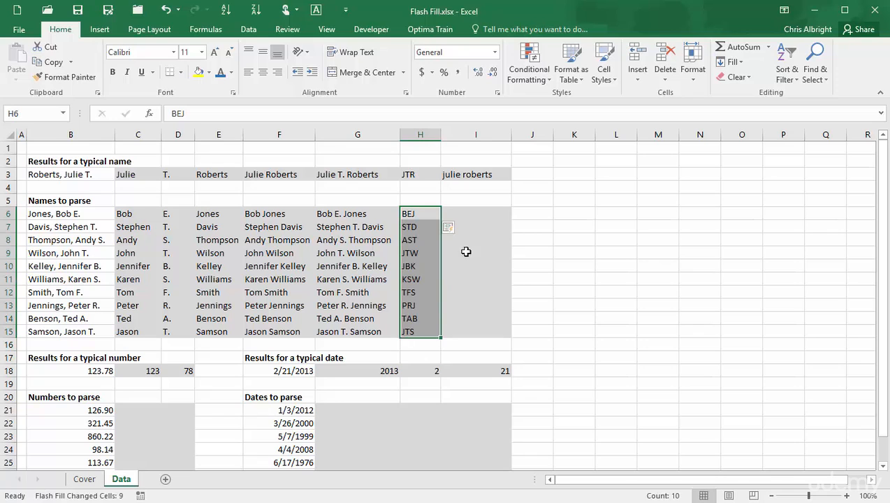
Enter the first person's first and last name in all lowercase in I6 and Flash Fill I6:I15
left_click(456, 213)
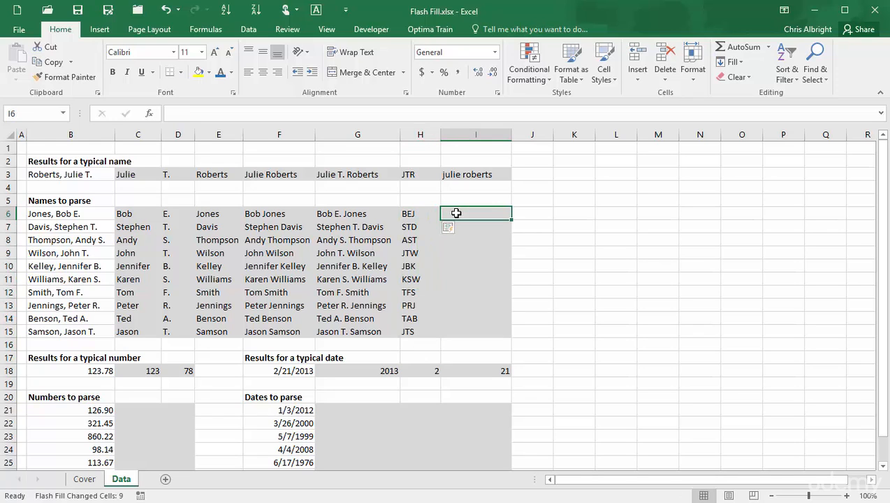
type("bob jones")
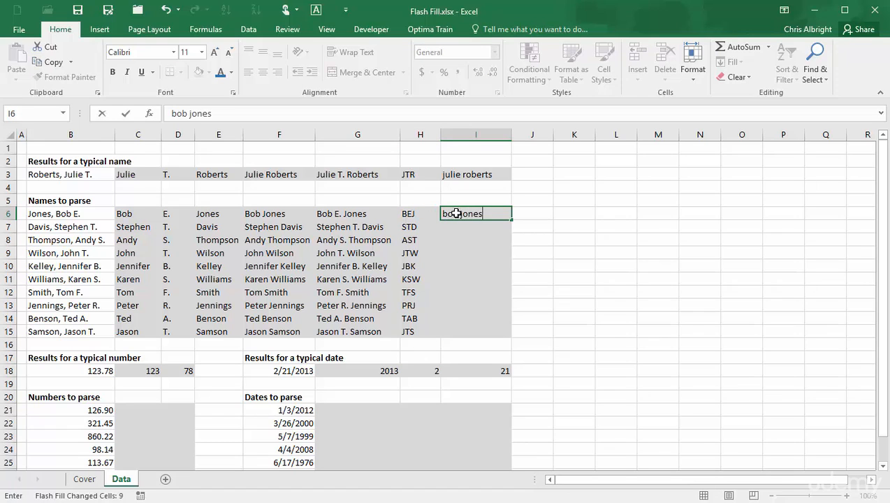
key("Return")
left_click_drag(459, 213, 464, 329)
key("ctrl+e")
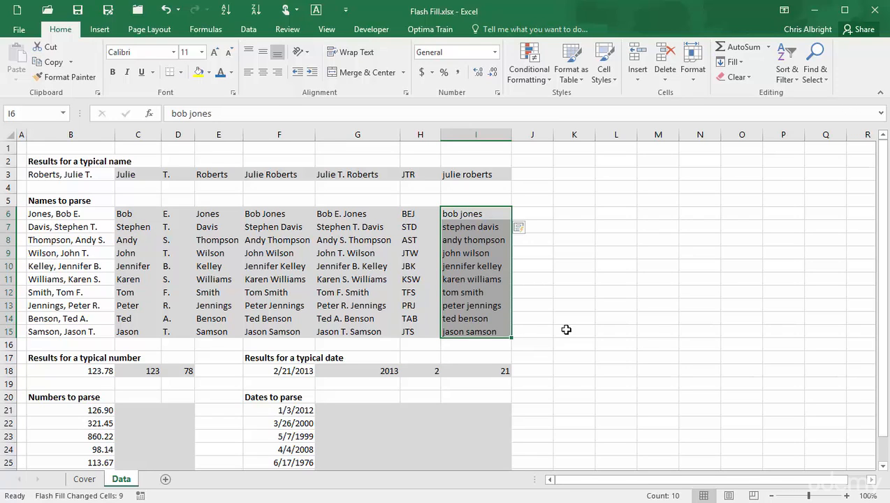
Clear all the parsed name results in C6:I15
left_click(412, 213)
left_click(476, 213)
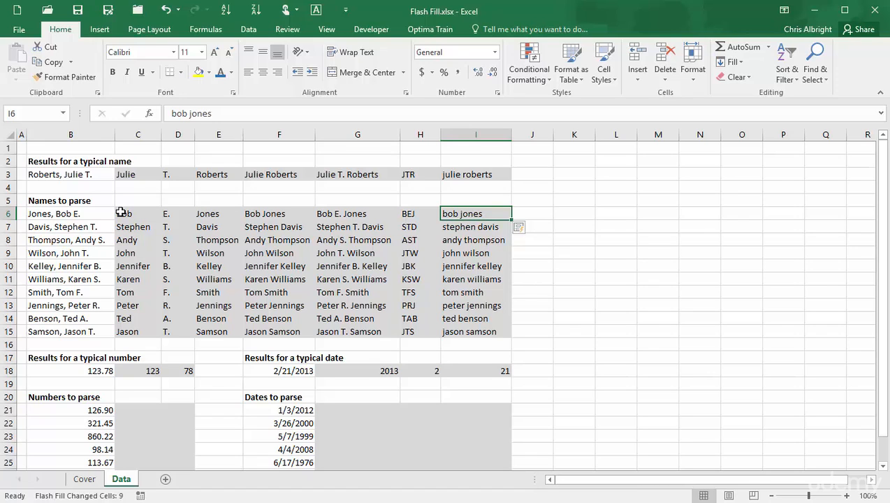
left_click_drag(120, 213, 474, 332)
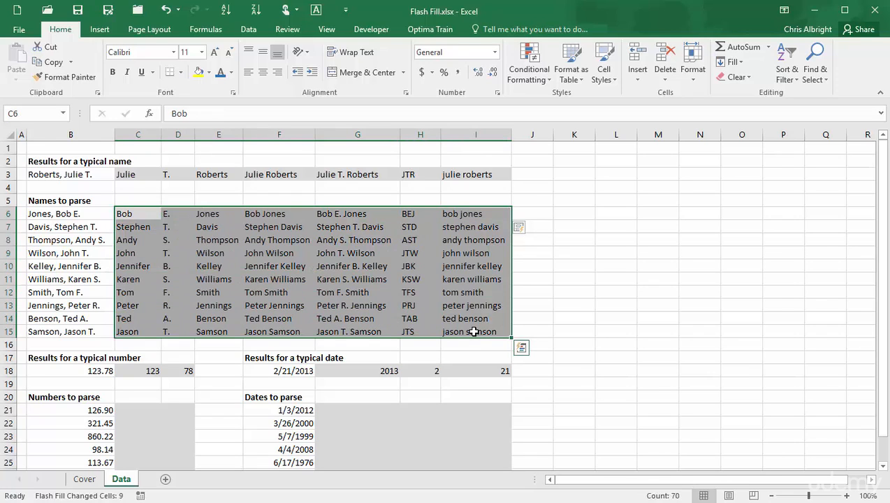
key("Delete")
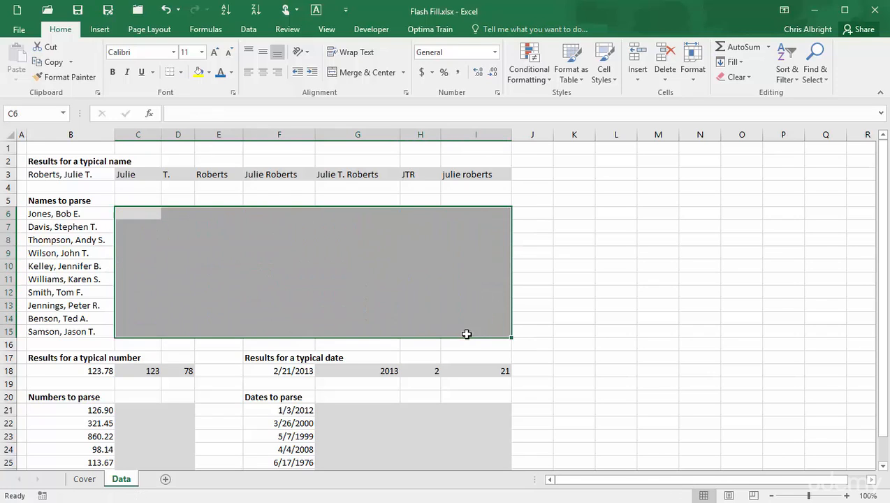
Replace the name in B14 with "Lincoln, Abe", leaving out a middle initial
left_click(61, 318)
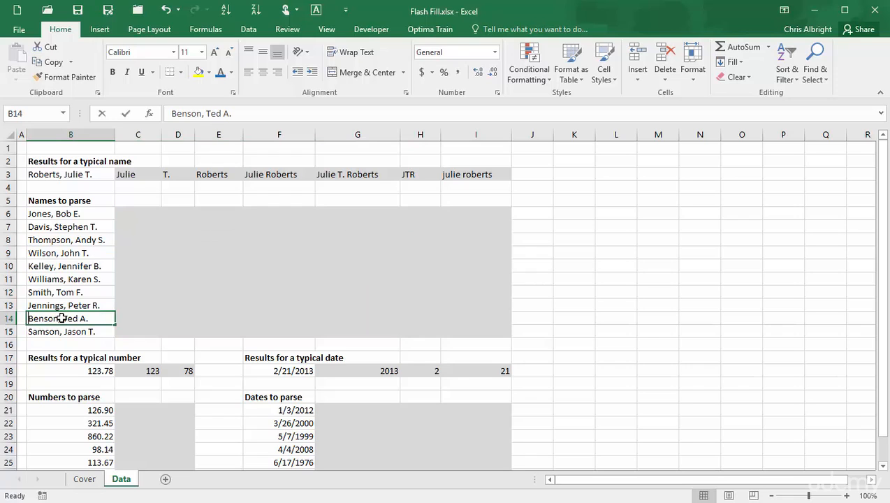
type("Lincoln, Abe")
key("ctrl+Return")
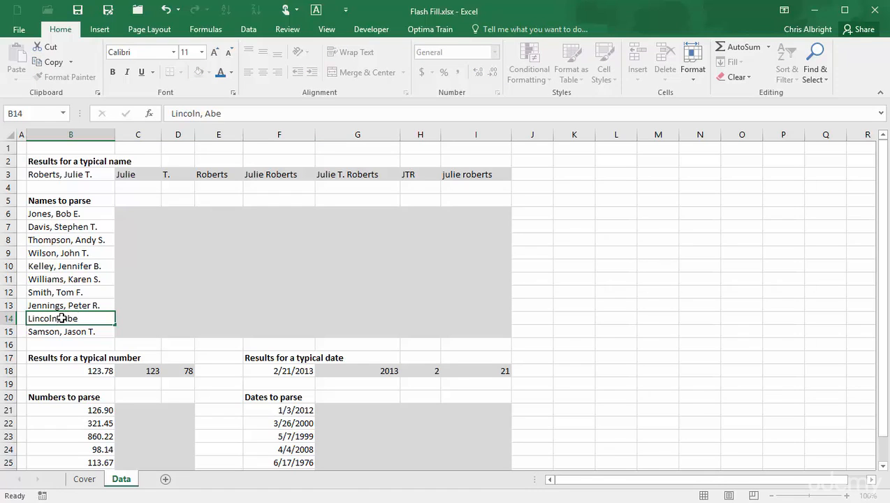
Replace the name in B15 with "Fitzgerald, F. Scott", which puts an initial before the middle name
key("Return")
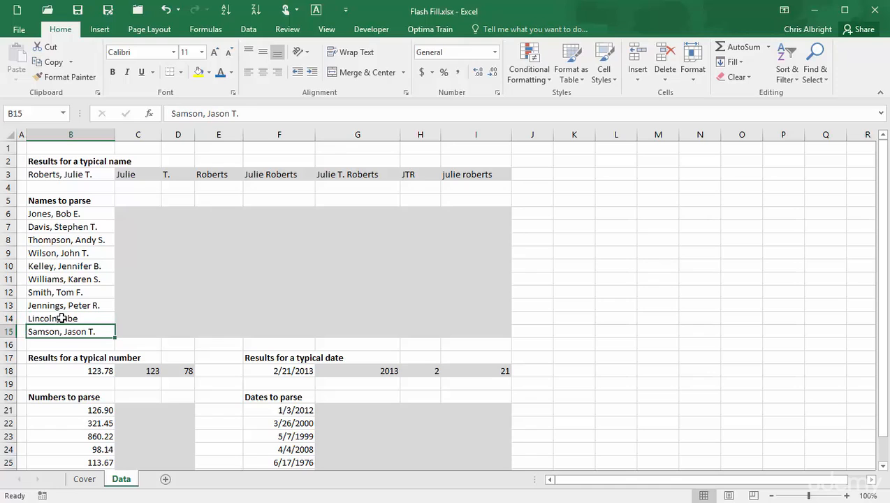
type("Fitzgerald, F. Scott")
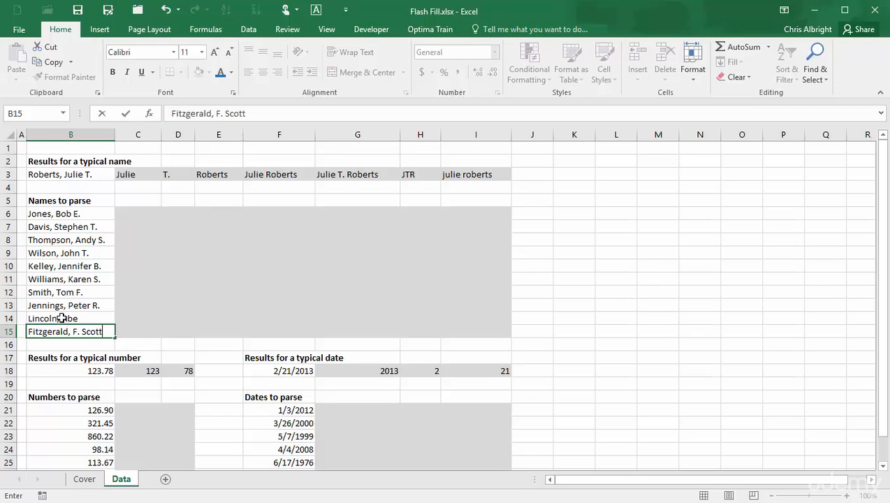
key("Return")
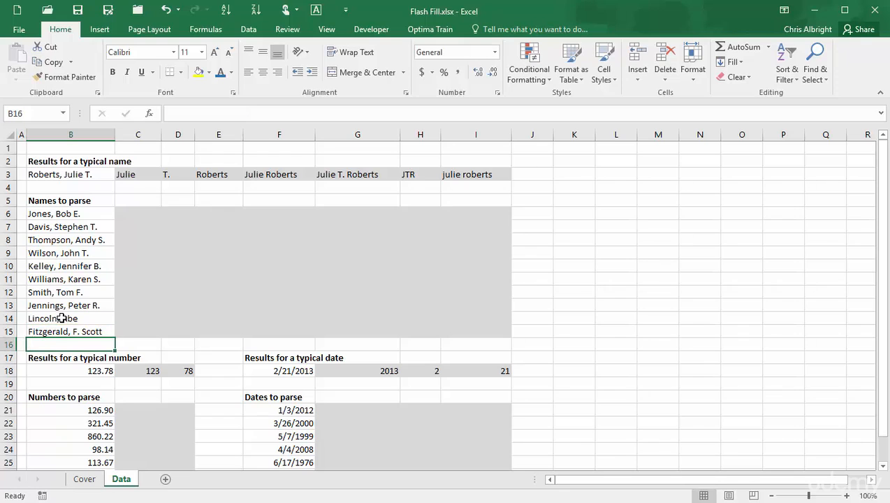
Enter the first person's name as first name, middle initial and last name in C6, Flash Fill C6:C15, and inspect C14 and C15
left_click(135, 213)
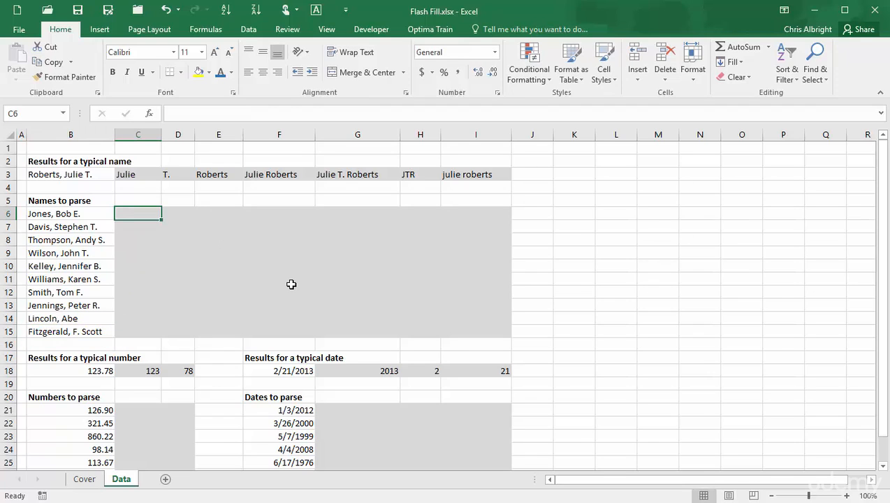
type("Bob ")
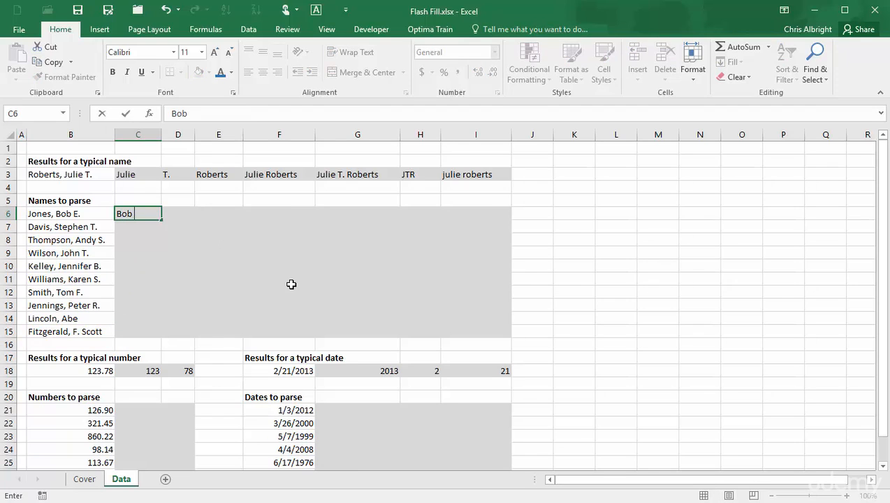
type("E. Jones")
key("Return")
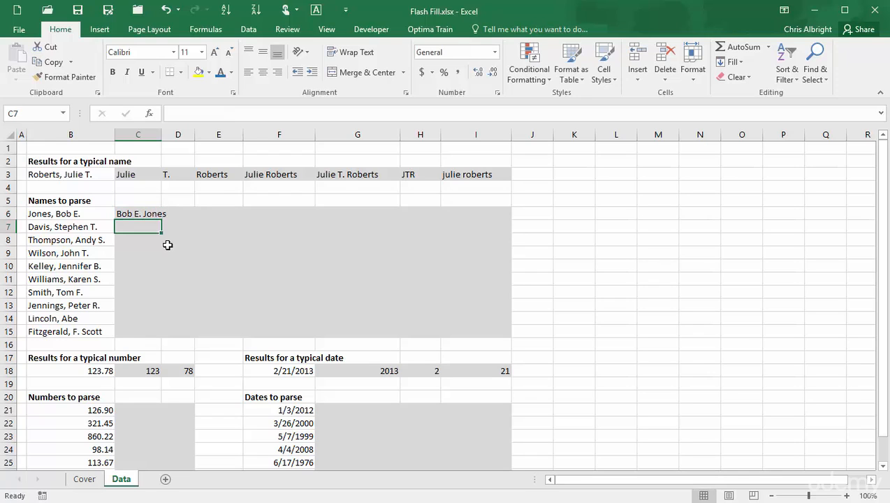
left_click_drag(140, 214, 138, 334)
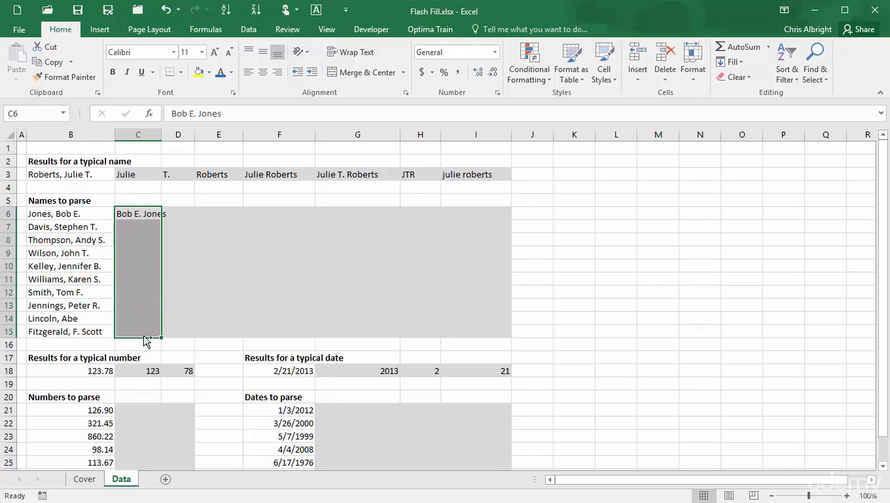
key("ctrl+e")
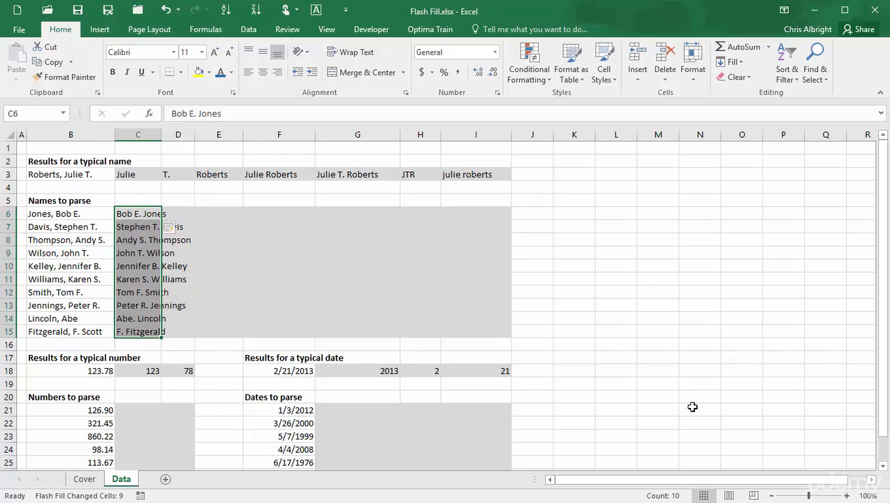
left_click(128, 317)
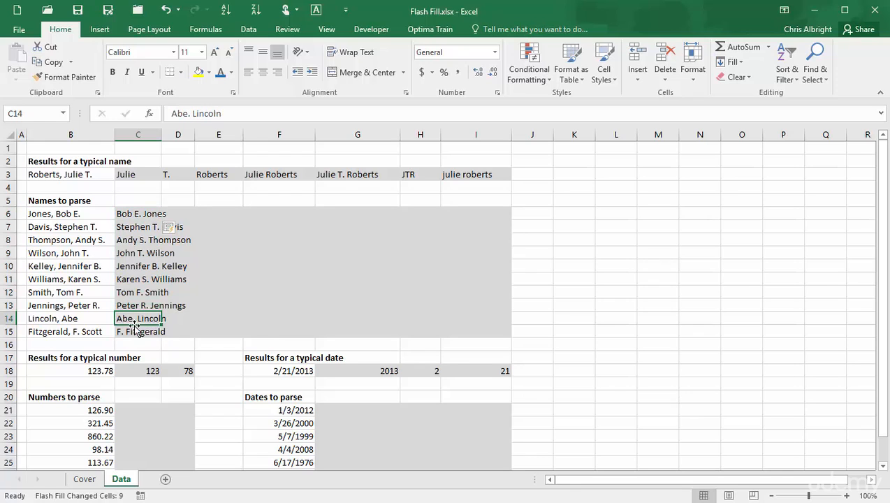
left_click(139, 332)
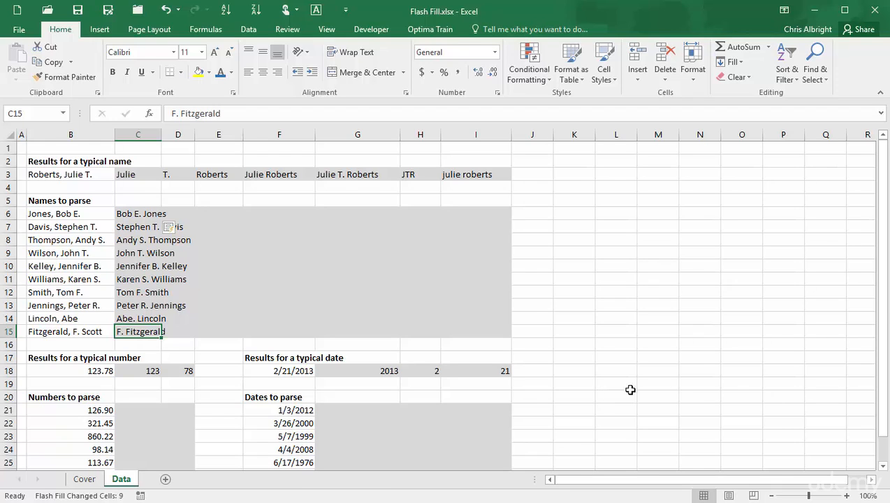
Enter the whole-number part 126 in C21 and Flash Fill C21:C27 for the numbers to parse
left_click_drag(886, 325, 886, 348)
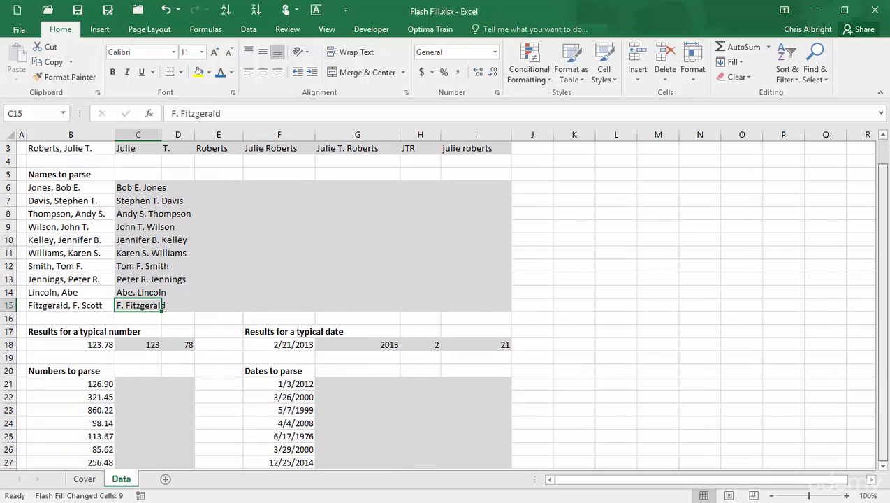
left_click(882, 467)
left_click(882, 467)
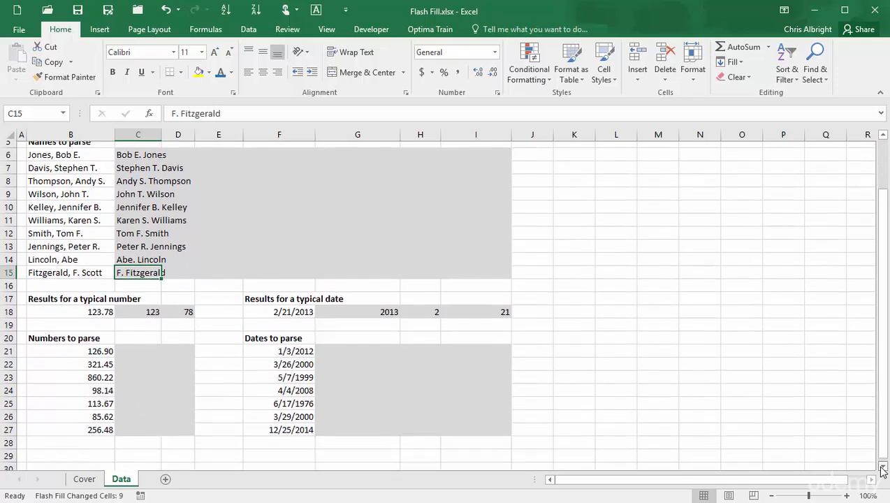
left_click(882, 467)
left_click(882, 467)
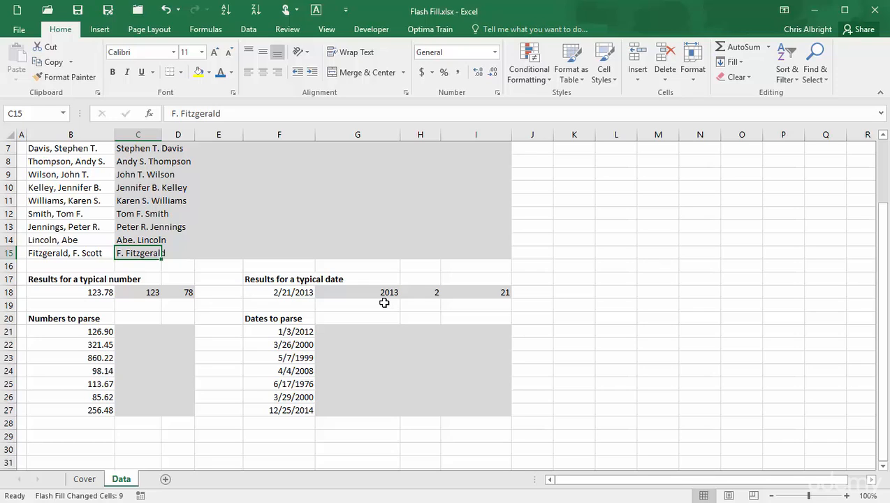
left_click(135, 331)
type("126")
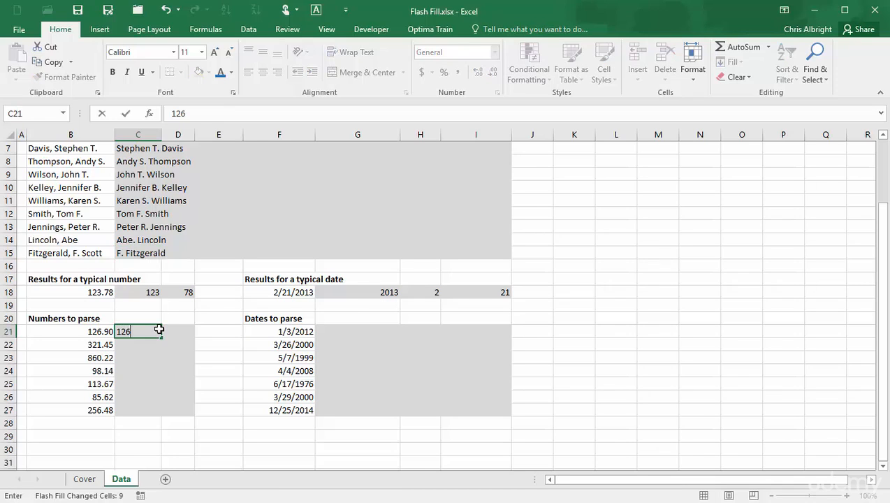
key("Return")
left_click_drag(143, 331, 133, 406)
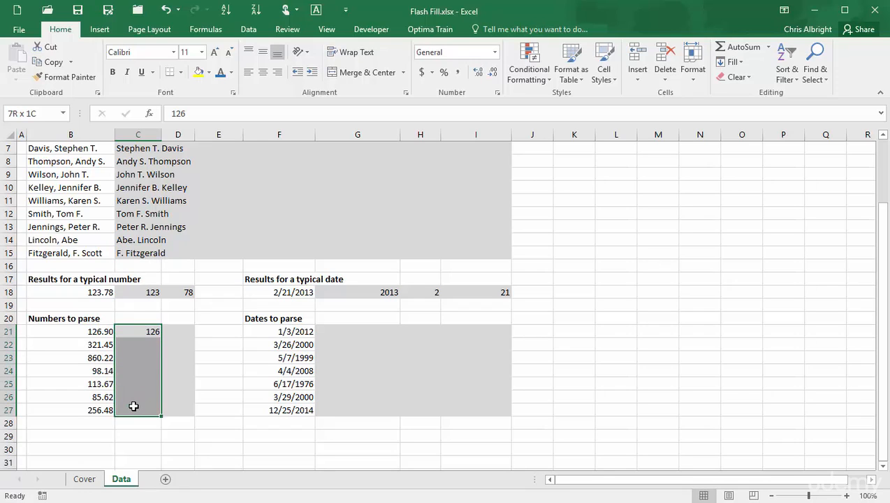
key("ctrl+e")
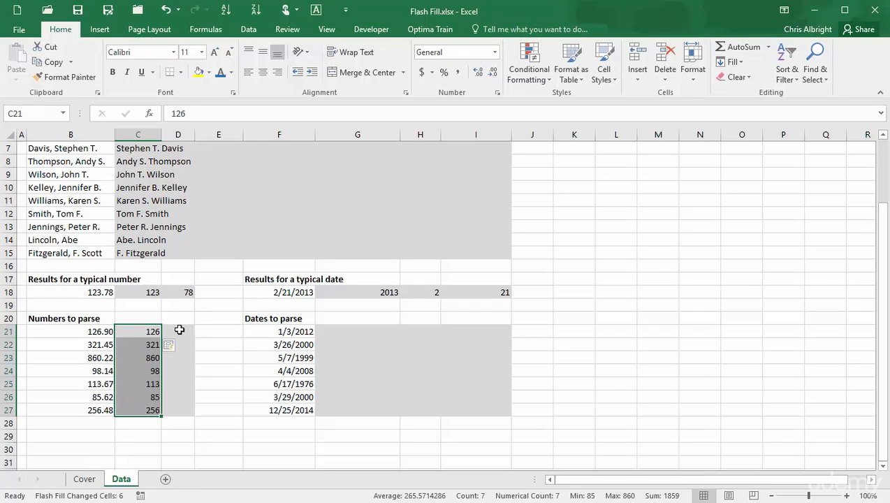
Enter the decimal part 90 in D21 and Flash Fill the decimals through D27
left_click(179, 330)
type("90")
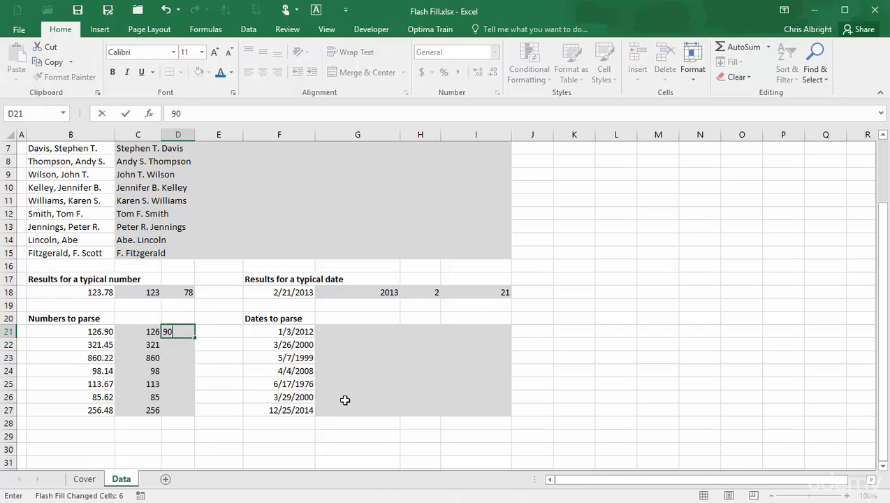
key("Return")
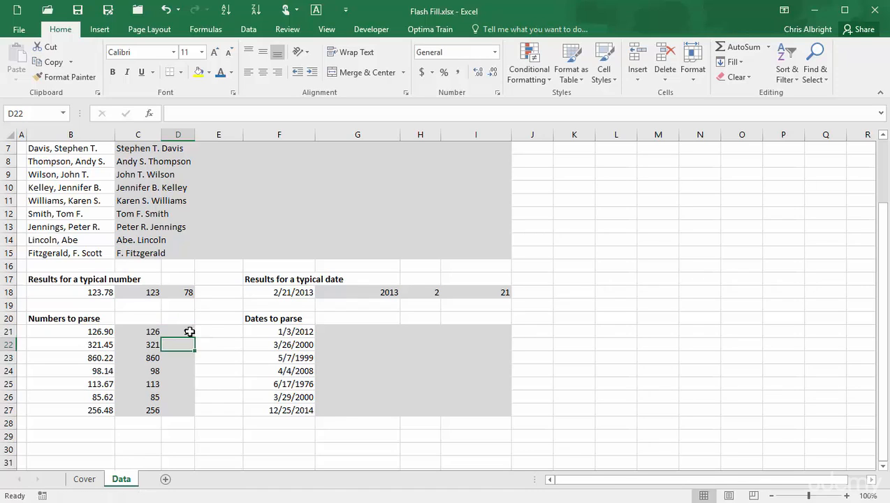
left_click_drag(177, 331, 173, 410)
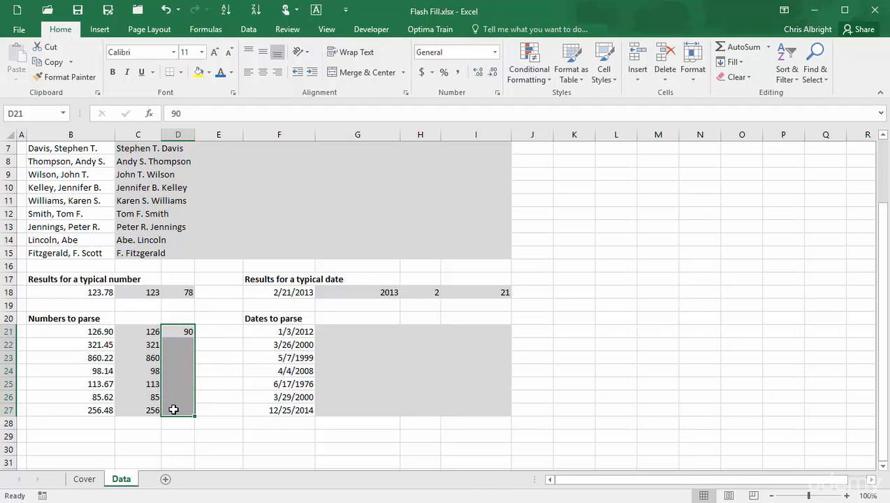
key("ctrl+e")
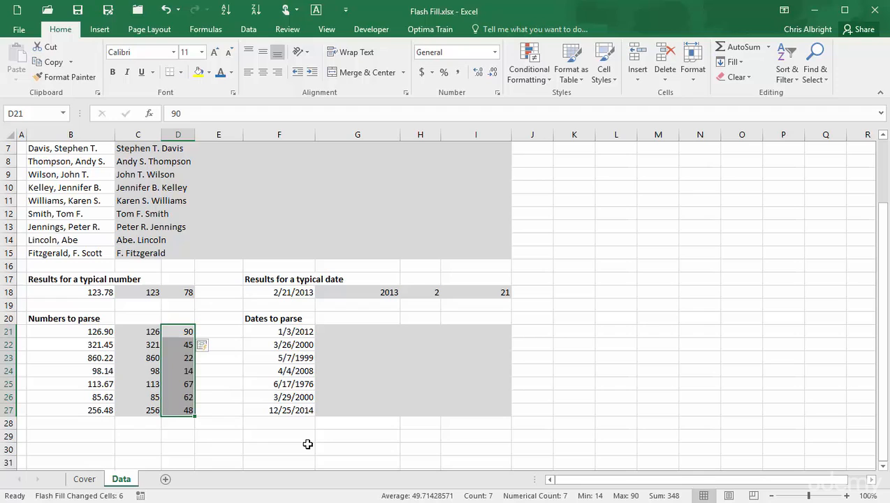
Enter the year 2012 in G21 and Flash Fill the years of all dates through G27
left_click(345, 333)
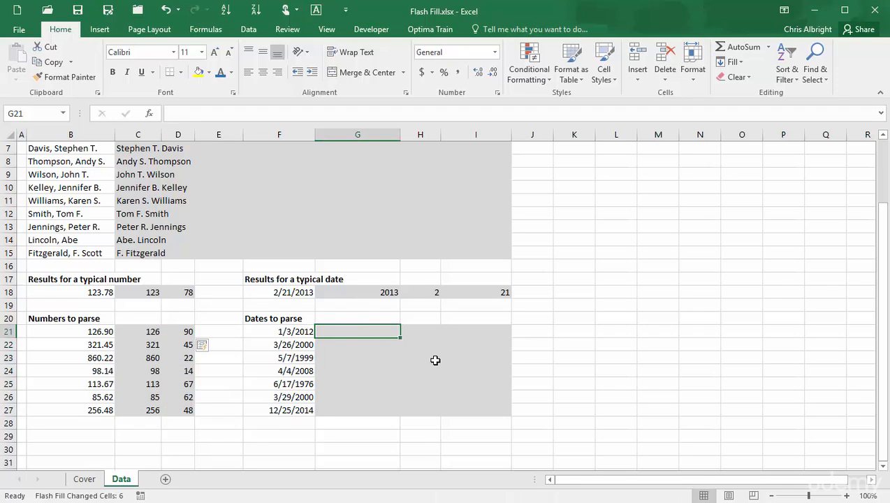
type("2012")
key("Return")
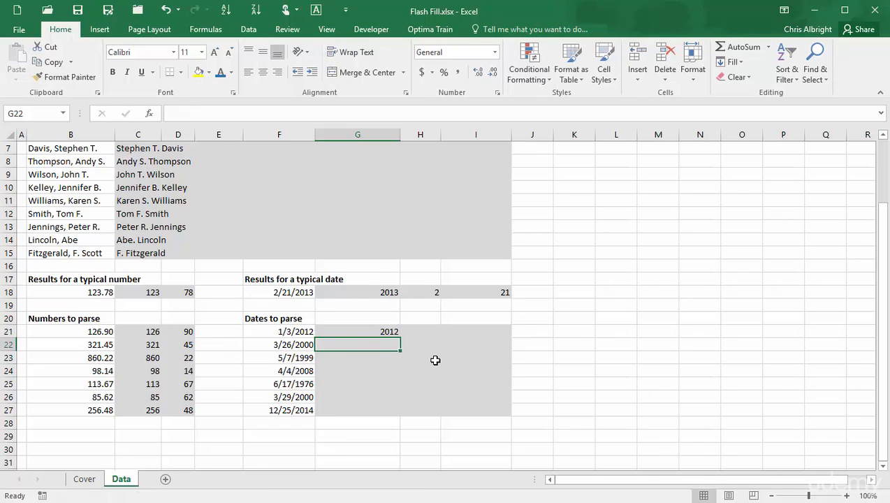
left_click(366, 331)
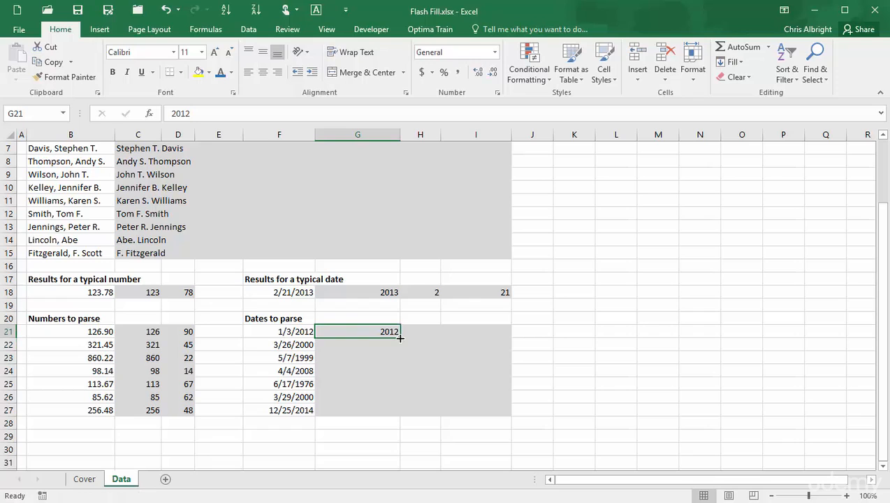
left_click_drag(391, 332, 391, 411)
key("ctrl+e")
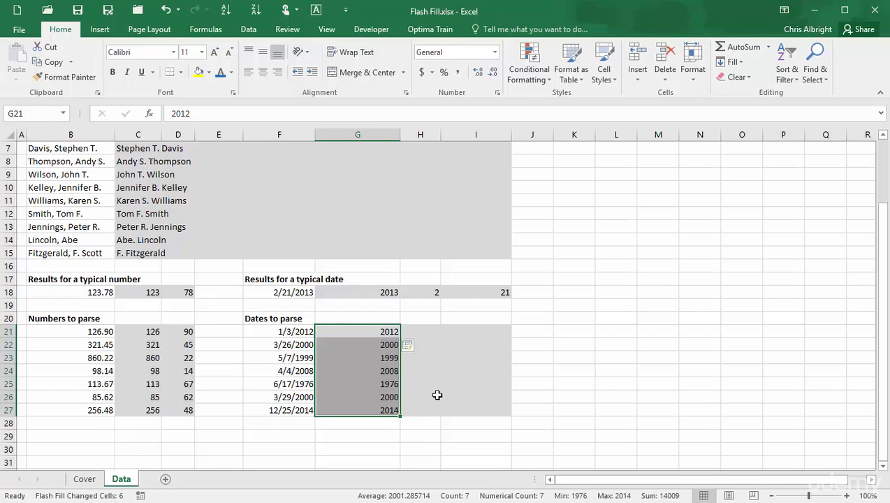
Enter the month 1 in H21 and Flash Fill the months of all dates through H27
left_click(435, 331)
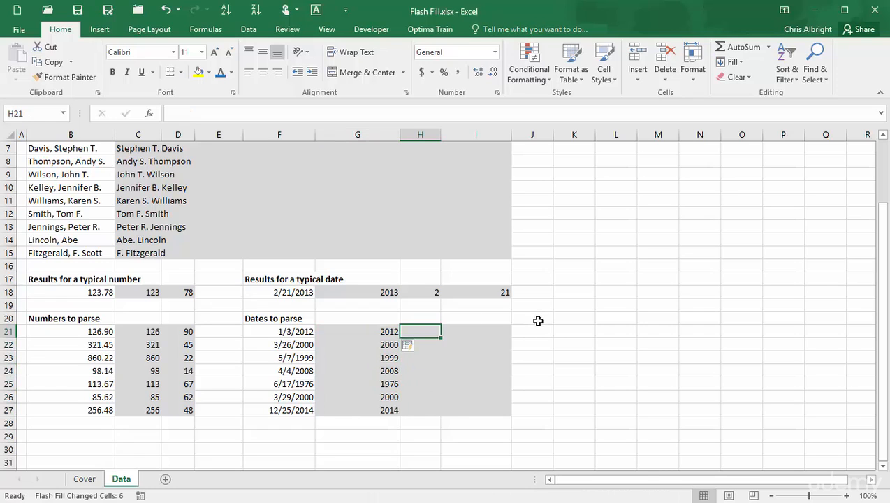
type("1")
key("Return")
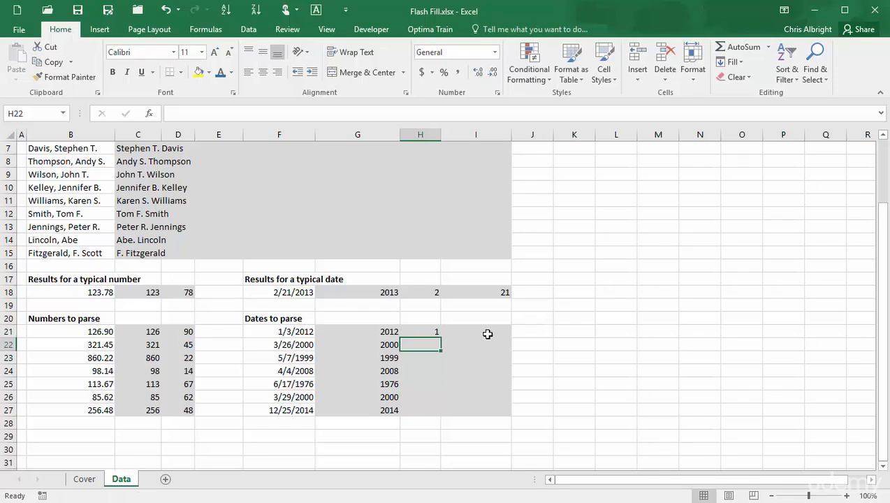
left_click_drag(422, 328, 429, 413)
key("ctrl+e")
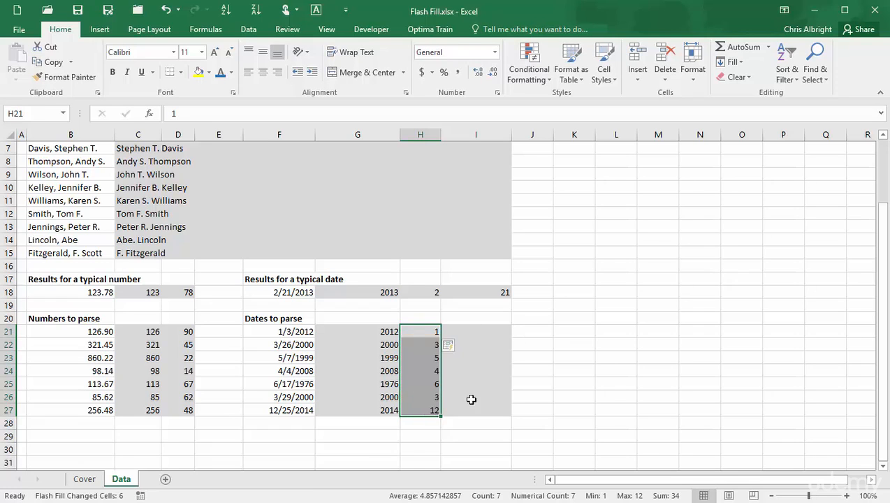
Enter the day 3 in I21, Flash Fill the days of all dates through I27, and deselect the range
left_click(498, 333)
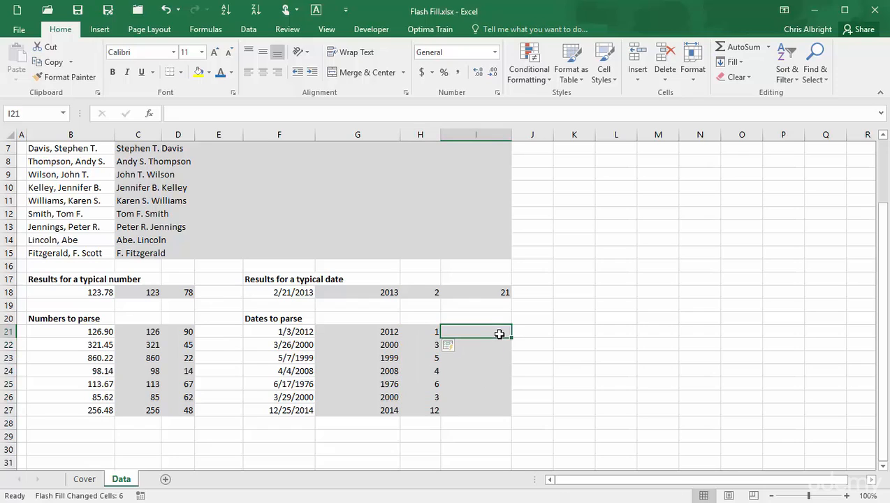
type("3")
key("Return")
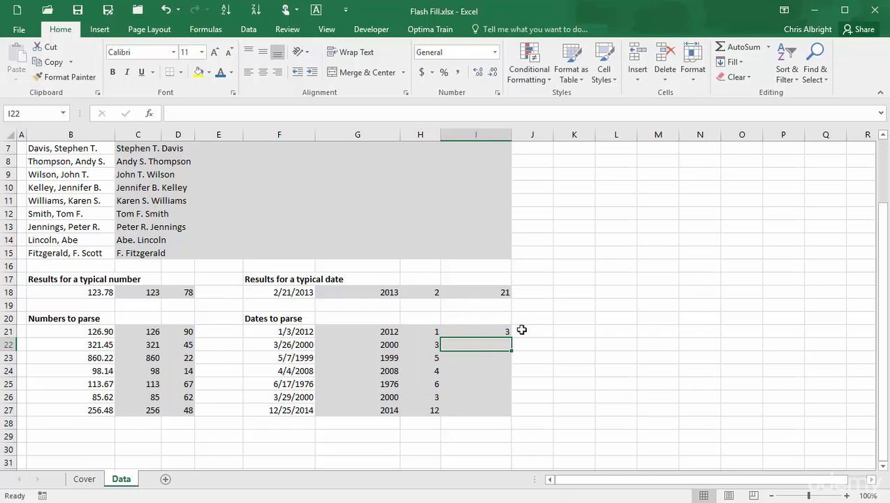
left_click_drag(500, 332, 488, 411)
key("ctrl+e")
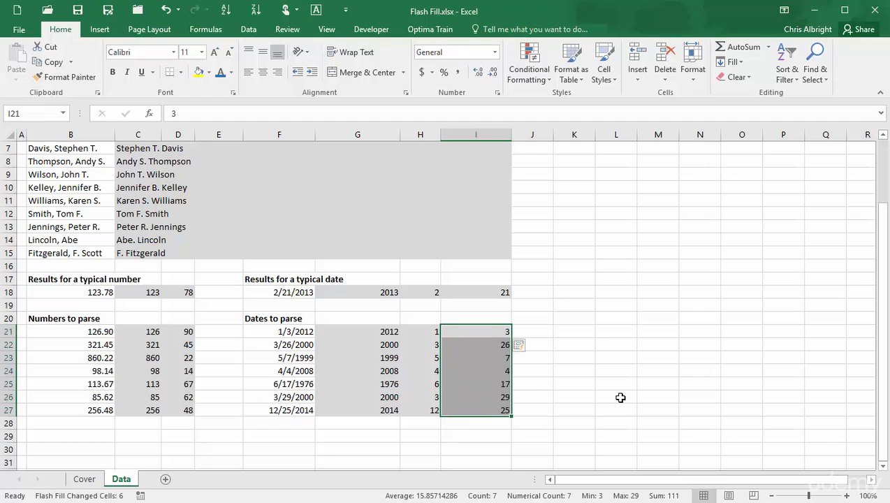
left_click(612, 406)
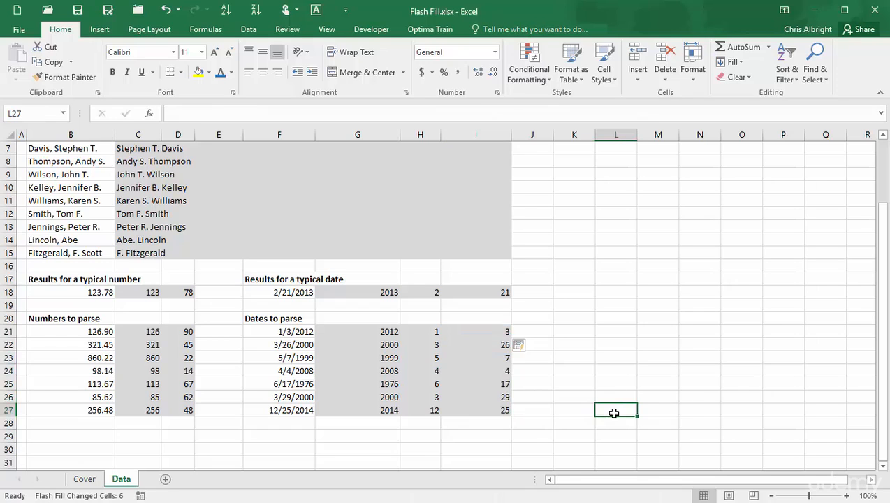